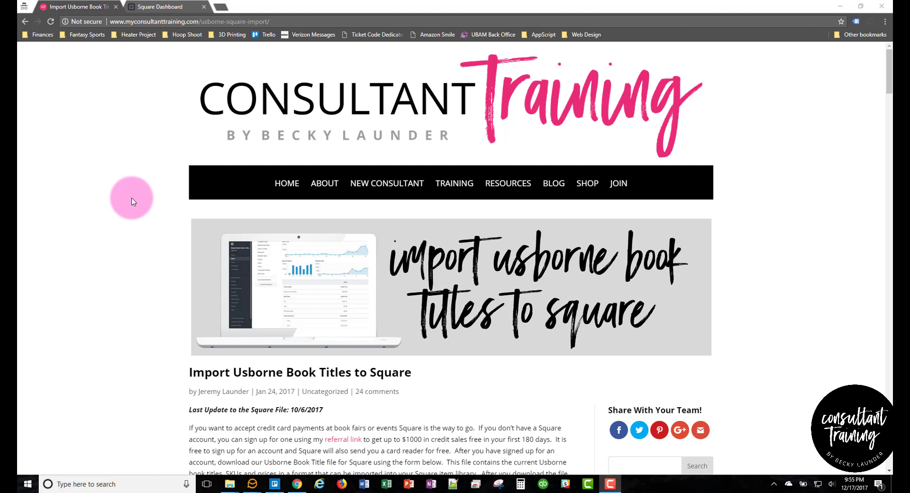
# Step: Enter a first name and e-mail address in the download form and submit 'Download the Square File!'
pyautogui.scroll(-3, 147, 218)
pyautogui.scroll(-2, 150, 219)
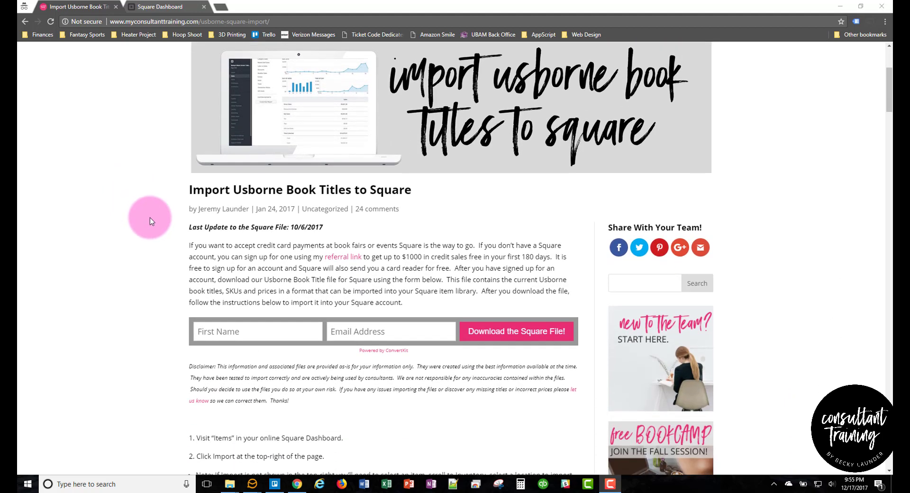
pyautogui.click(248, 295)
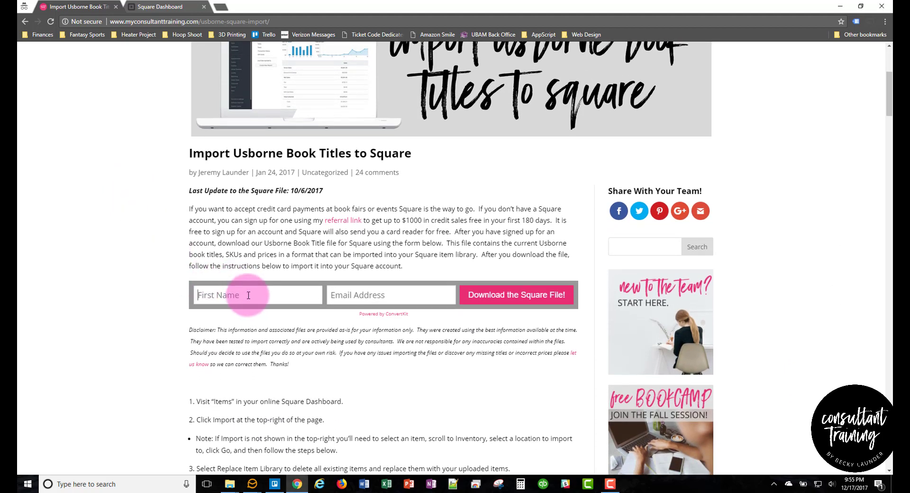
pyautogui.write('Jeremy')
pyautogui.press('Tab')
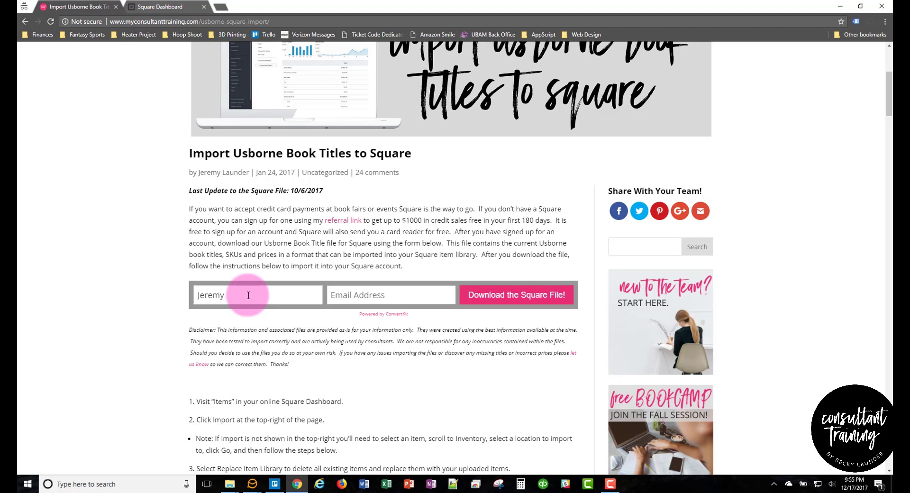
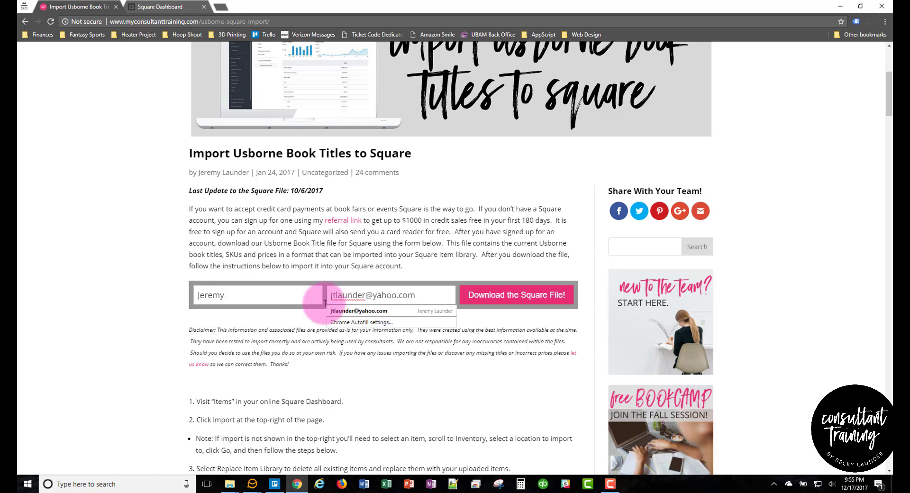
pyautogui.click(545, 296)
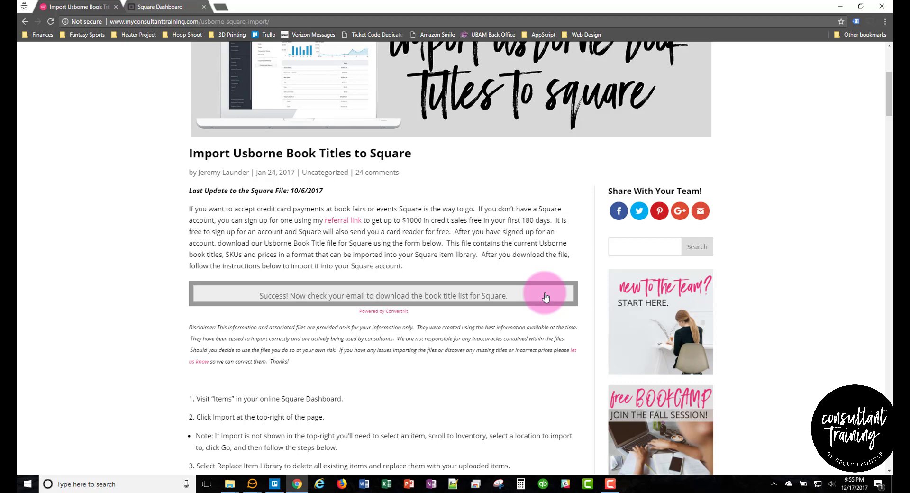
# Step: Open the 'Woohoo! Your Square File is Here!' e-mail and use its 'Get the File!' link
pyautogui.moveTo(265, 476)
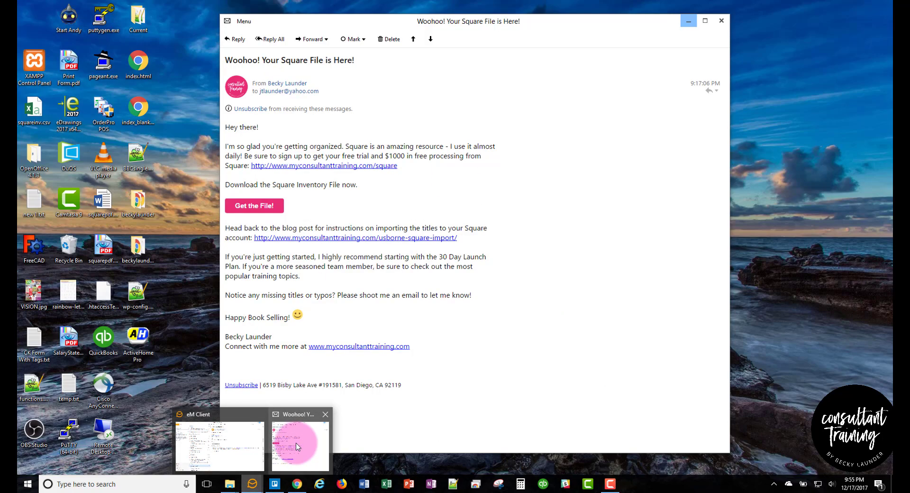
pyautogui.click(296, 442)
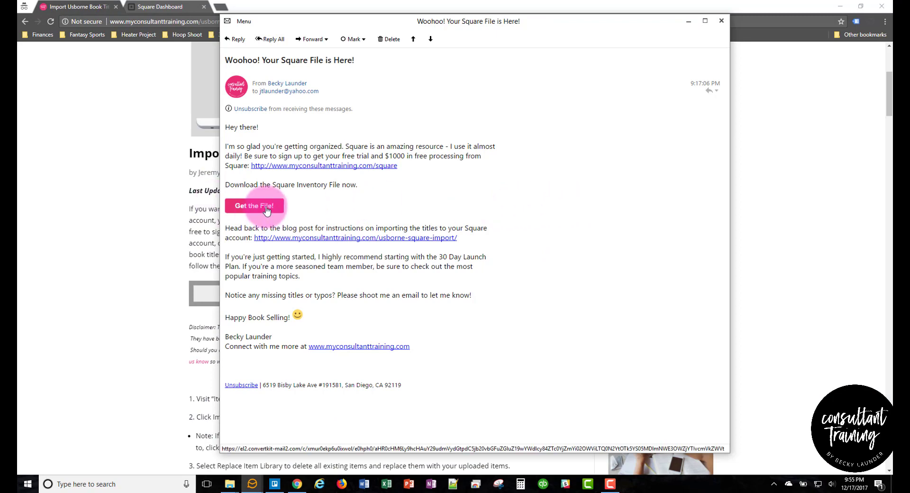
pyautogui.click(266, 208)
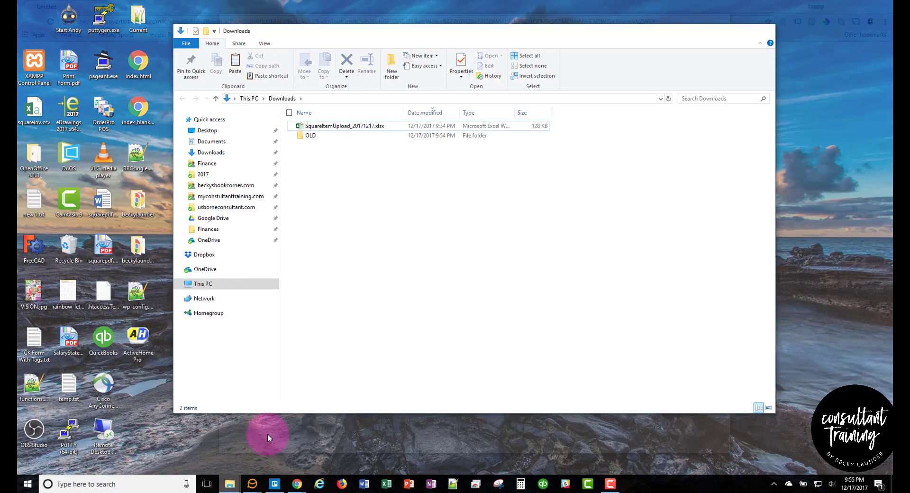
# Step: Sort Downloads newest first by date modified and select SquareItemUpload_20171217.xlsx
pyautogui.click(421, 112)
pyautogui.click(423, 112)
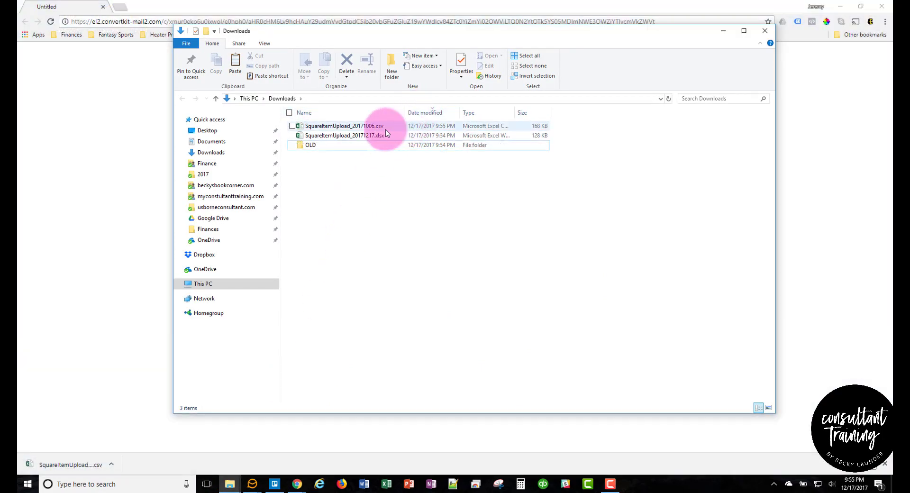
pyautogui.click(364, 137)
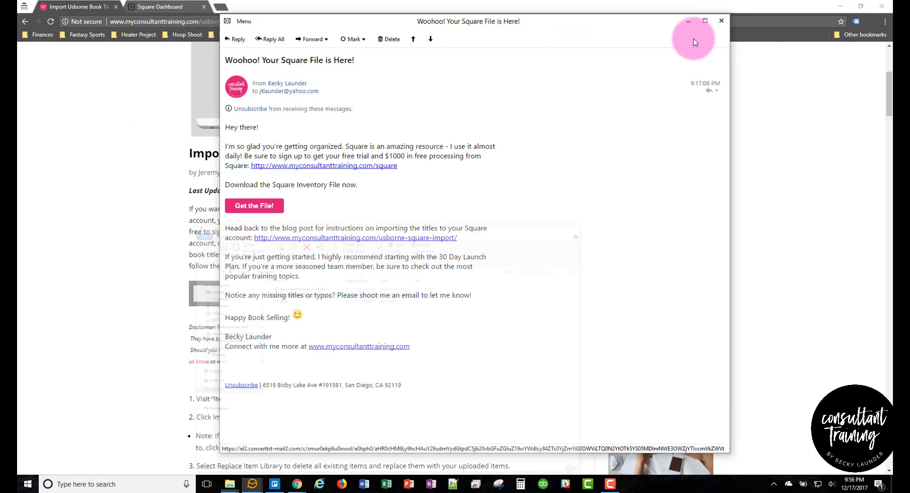
# Step: Minimize Explorer and eM Client, then open Items in the Square Dashboard tab
pyautogui.click(722, 31)
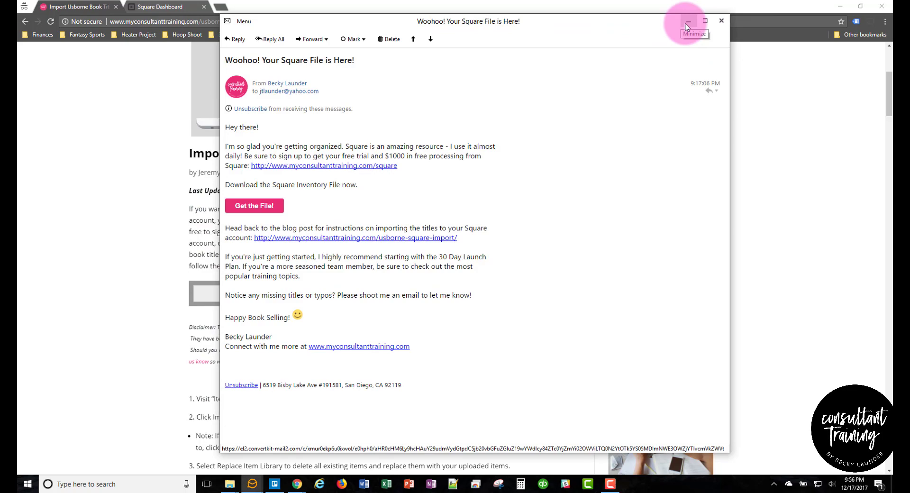
pyautogui.click(687, 24)
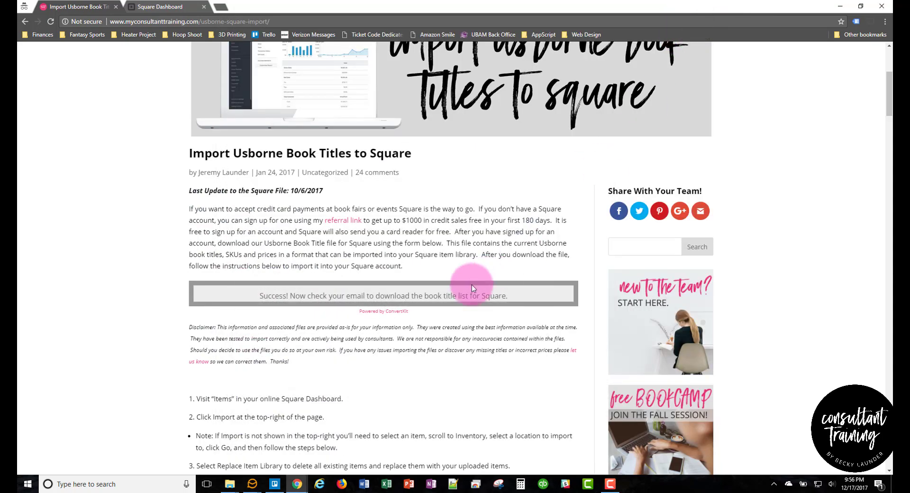
pyautogui.scroll(5, 471, 284)
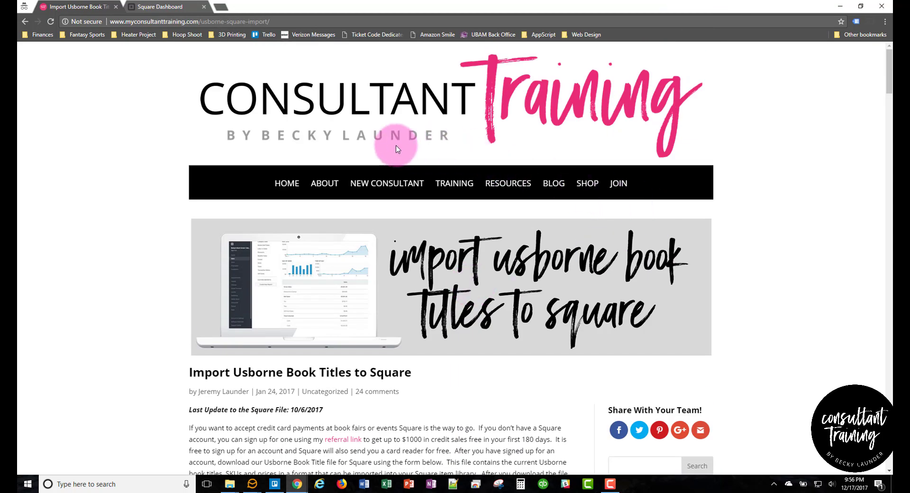
pyautogui.click(156, 6)
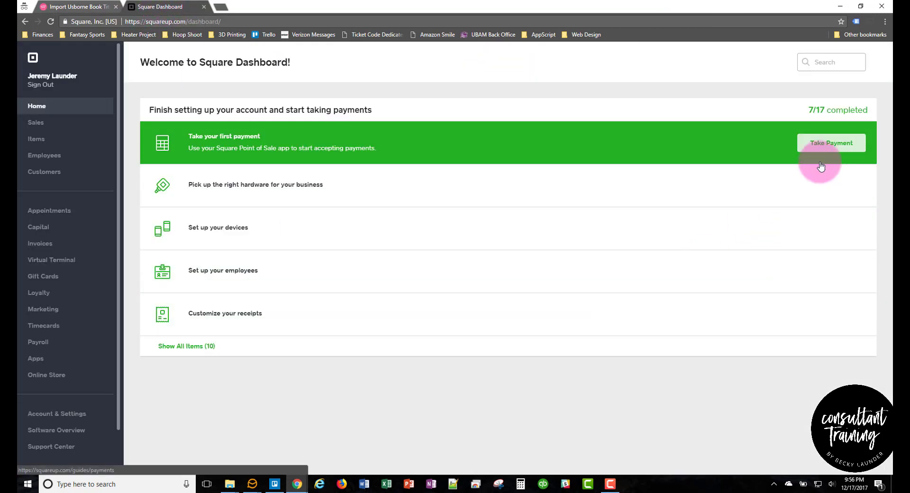
pyautogui.click(37, 139)
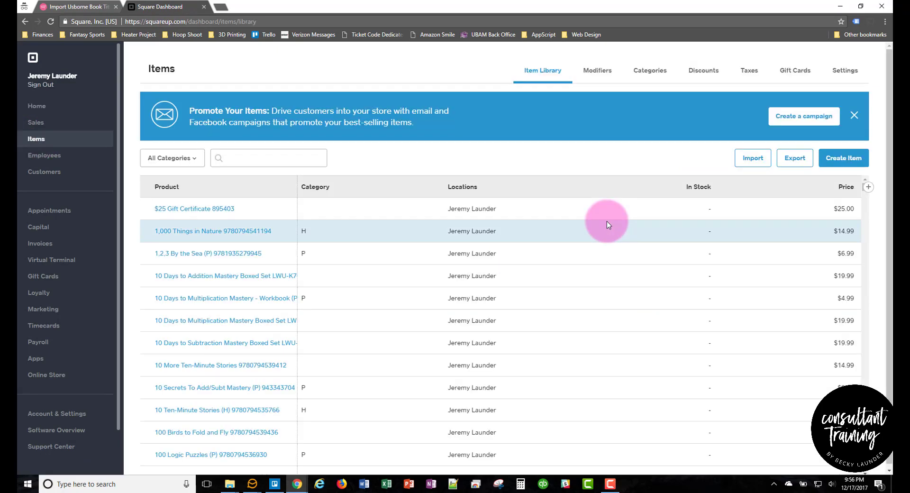
# Step: Start an import and choose Replace Item Library
pyautogui.click(751, 163)
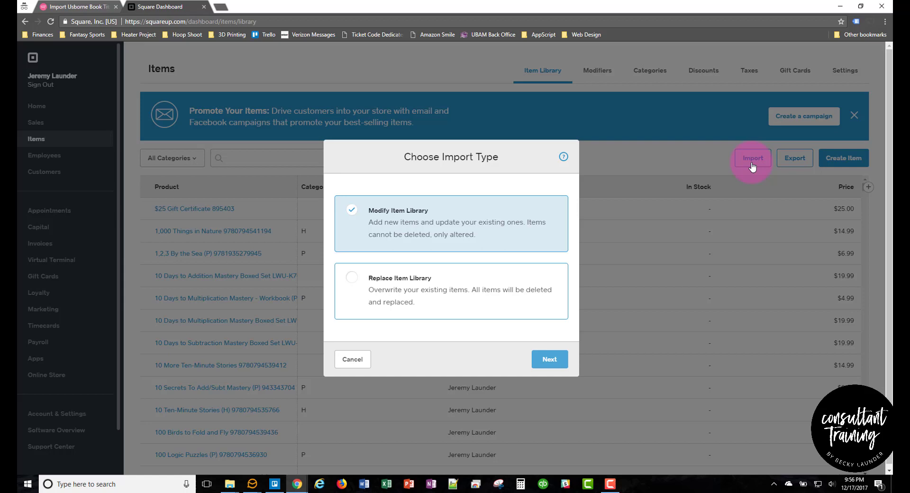
pyautogui.click(347, 285)
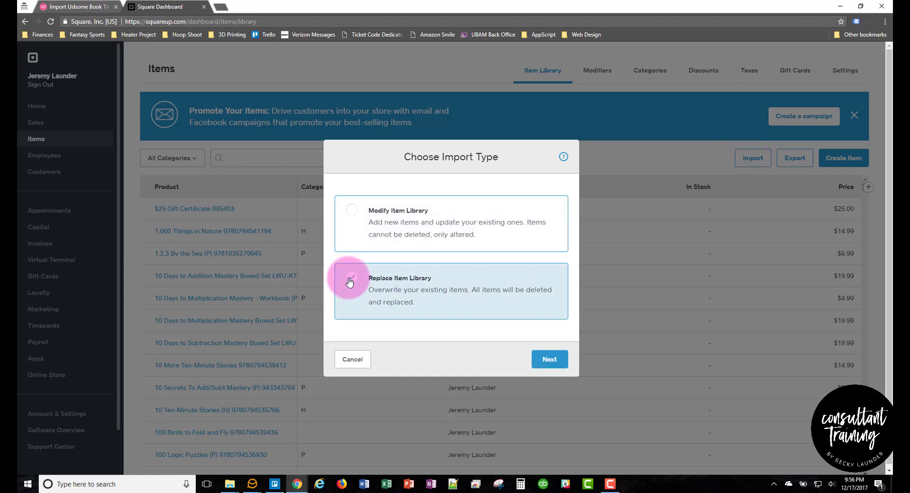
pyautogui.click(548, 361)
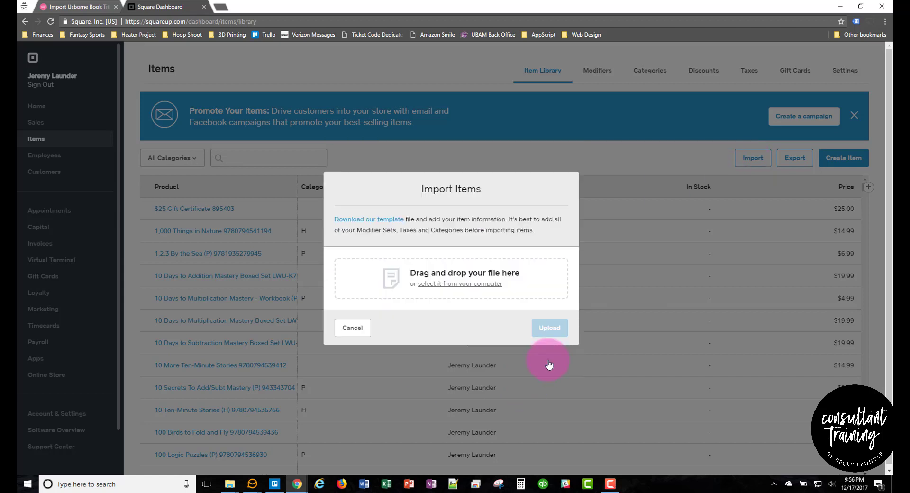
# Step: Pick SquareItemUpload_20171217.xlsx from Downloads and upload it
pyautogui.click(471, 284)
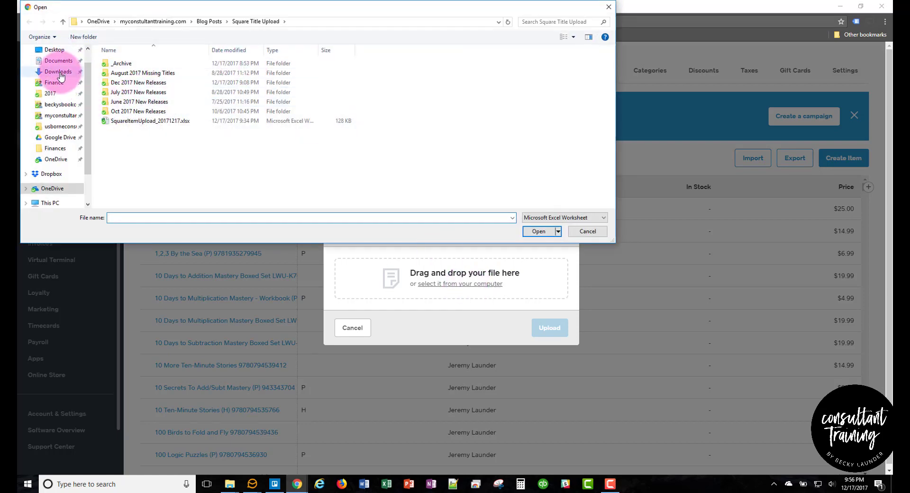
pyautogui.click(57, 71)
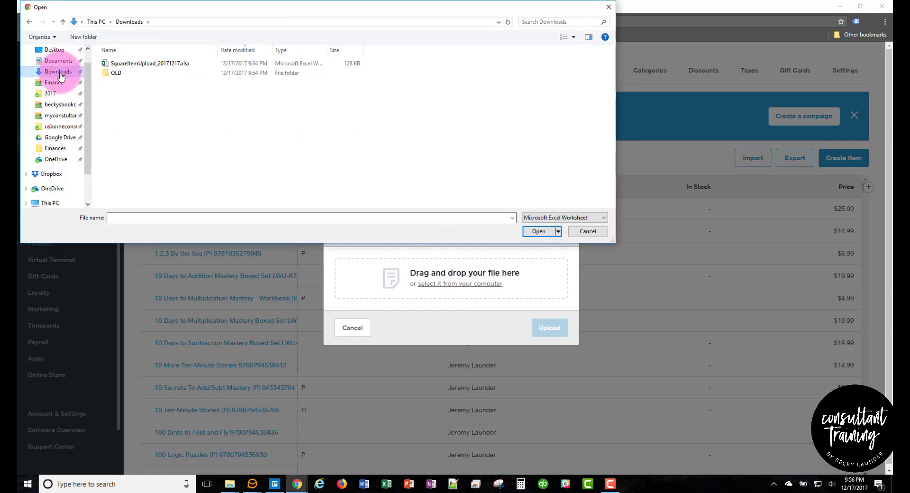
pyautogui.click(241, 52)
pyautogui.click(240, 53)
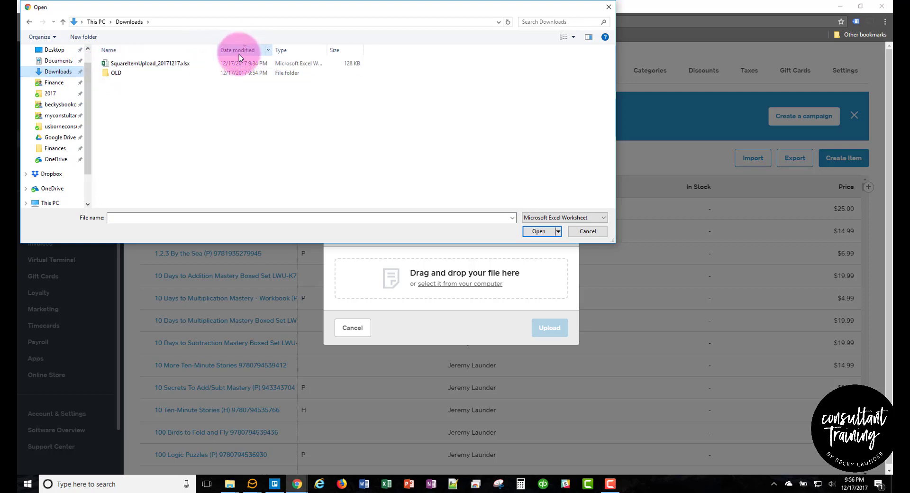
pyautogui.click(139, 64)
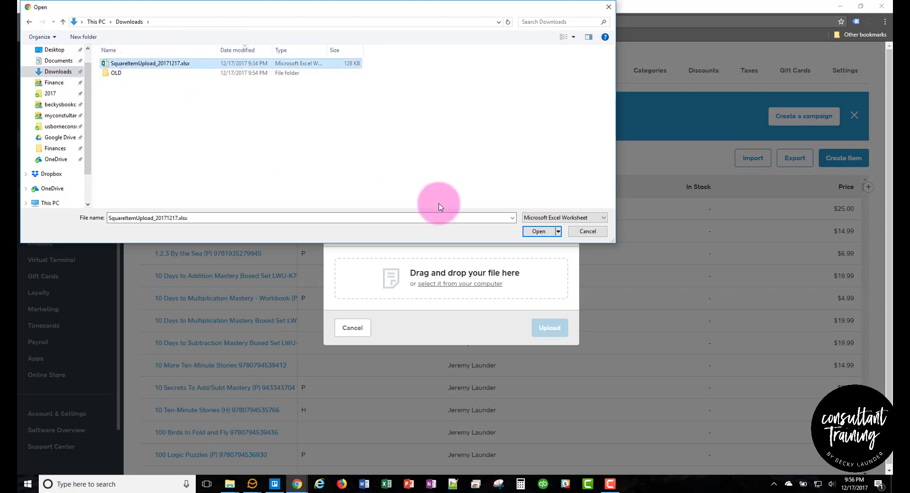
pyautogui.click(538, 232)
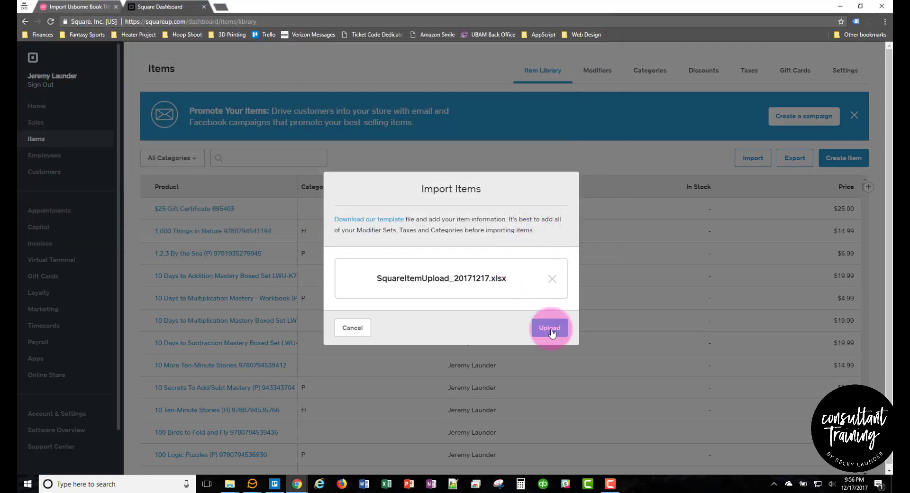
pyautogui.click(550, 330)
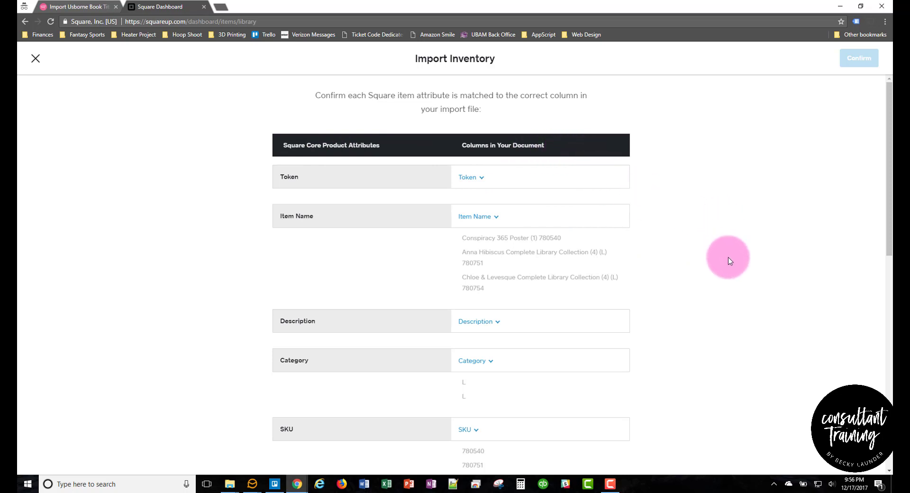
pyautogui.scroll(-2, 738, 246)
pyautogui.scroll(2, 738, 247)
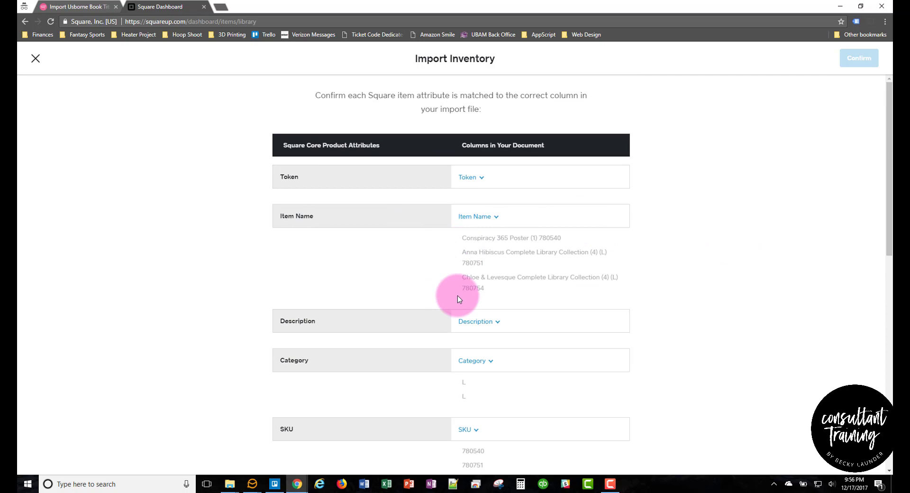
pyautogui.scroll(-1, 693, 311)
pyautogui.scroll(-4, 660, 291)
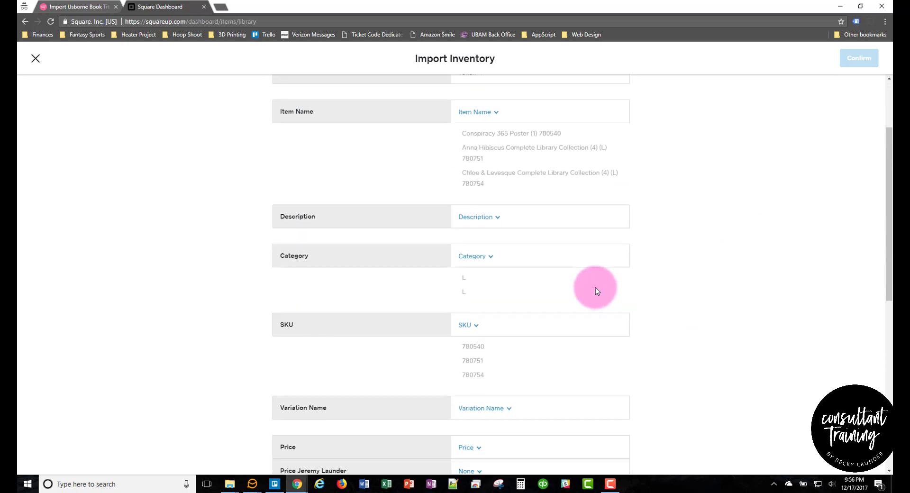
pyautogui.scroll(-2, 725, 258)
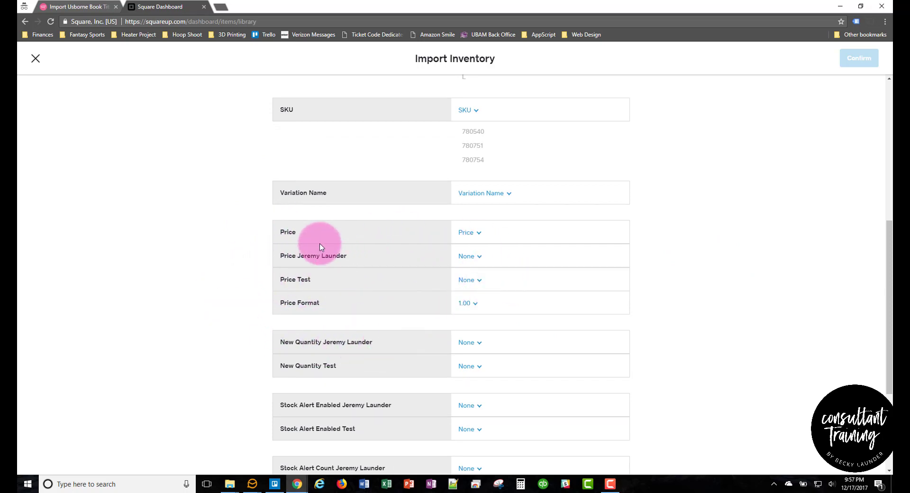
# Step: Map the first location's price and Price Test both to the Price column
pyautogui.click(476, 256)
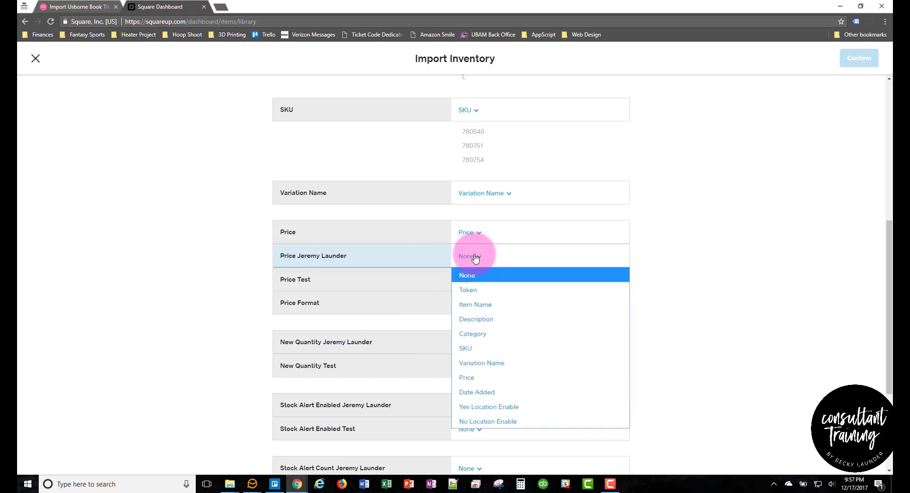
pyautogui.click(480, 377)
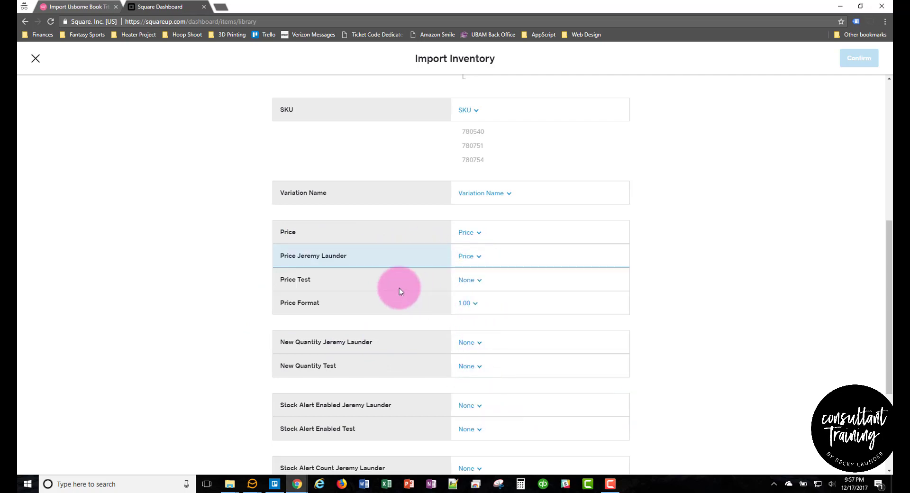
pyautogui.click(479, 280)
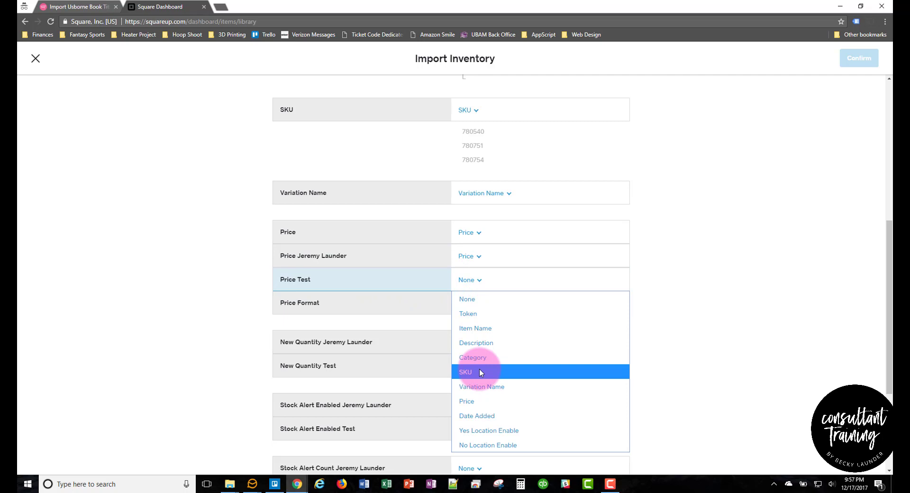
pyautogui.click(477, 401)
pyautogui.scroll(-4, 239, 242)
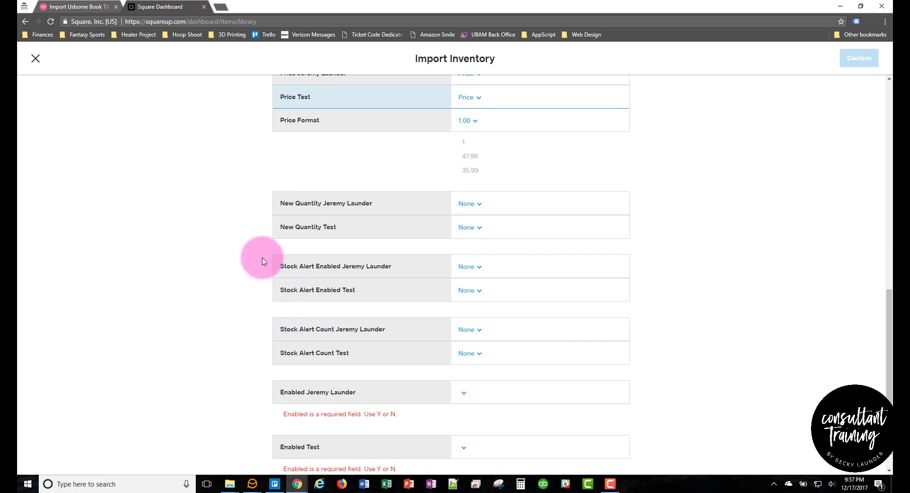
pyautogui.scroll(-1, 260, 224)
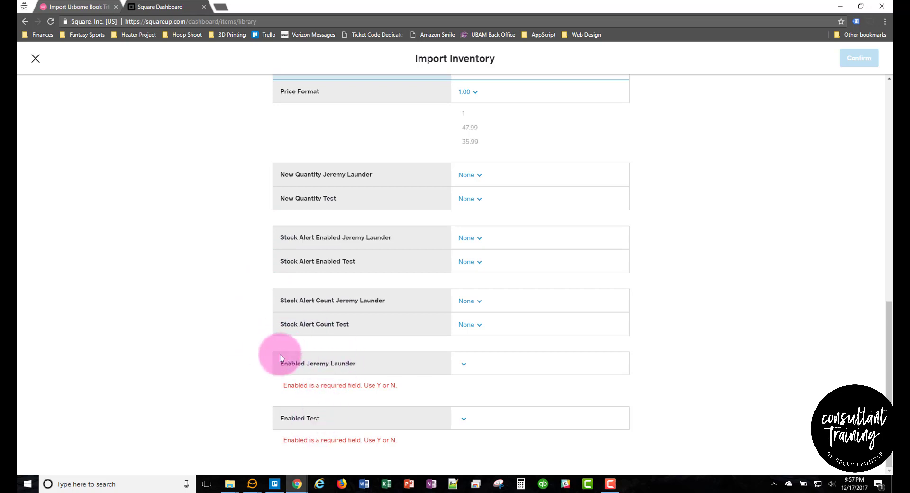
# Step: Set the first location's Enabled and Enabled Test to Yes Location Enable
pyautogui.click(464, 366)
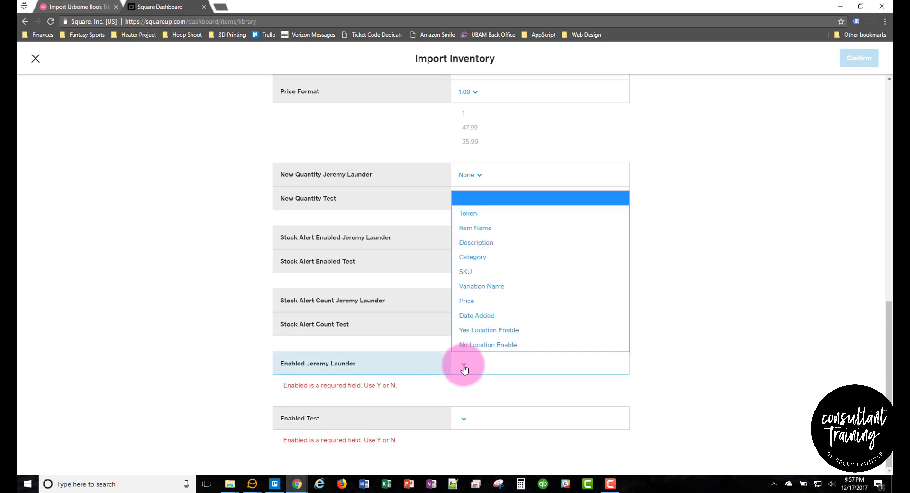
pyautogui.click(494, 330)
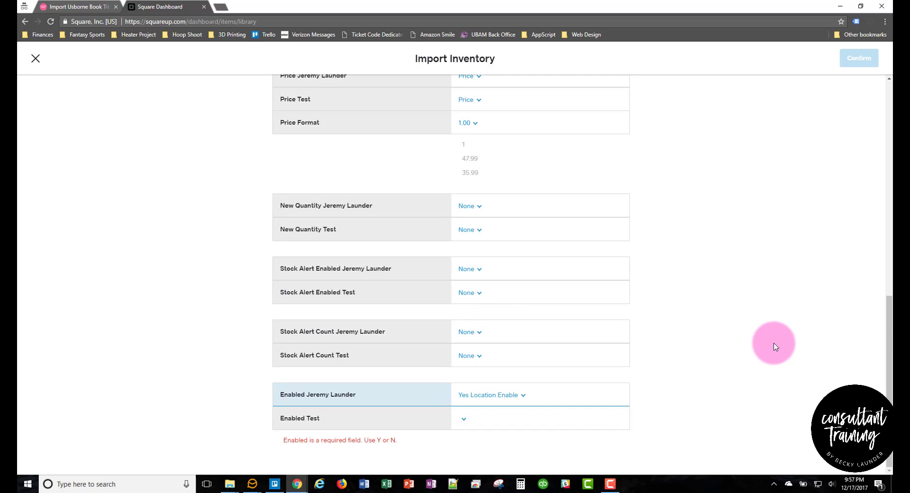
pyautogui.click(465, 420)
pyautogui.click(471, 400)
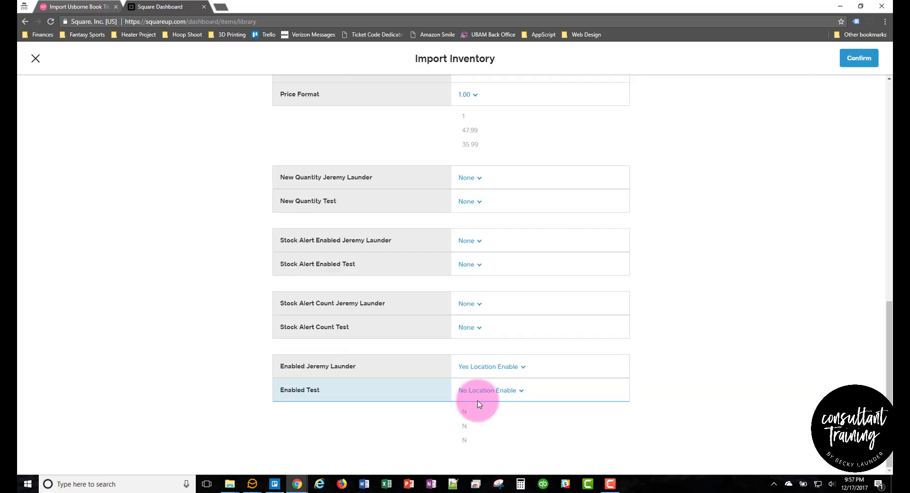
pyautogui.click(478, 392)
pyautogui.click(471, 354)
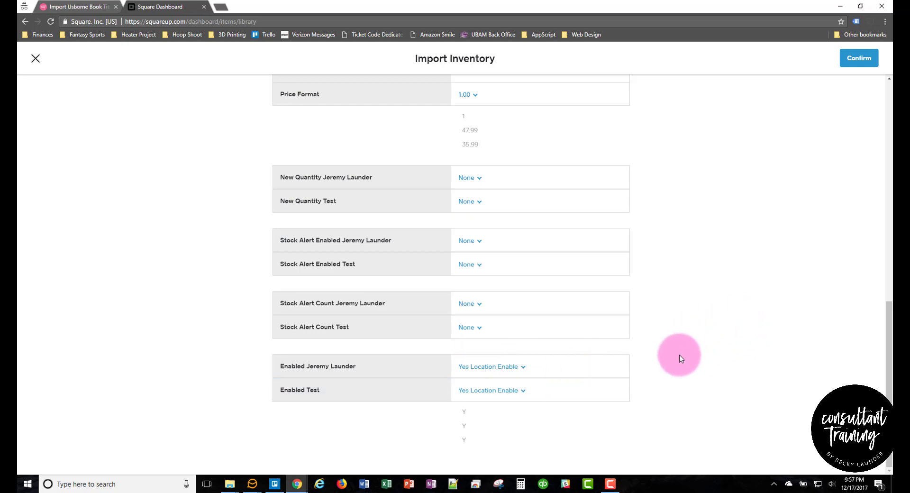
pyautogui.scroll(10, 680, 361)
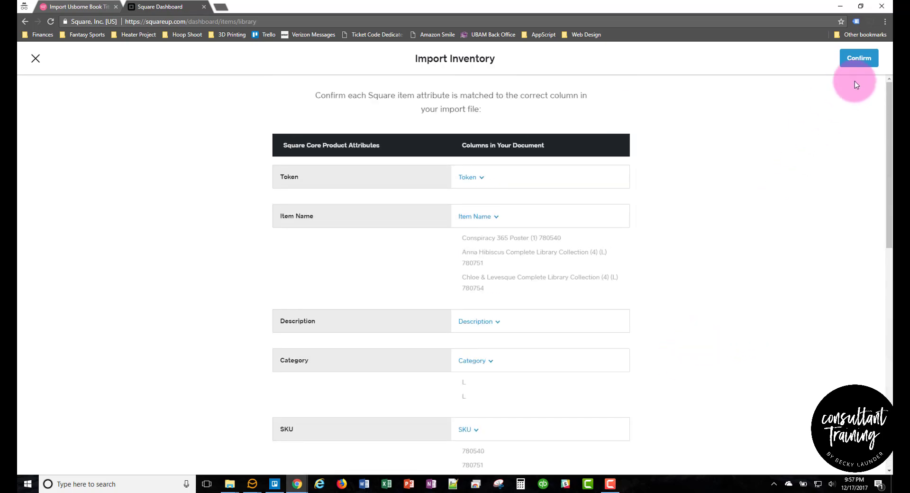
# Step: Confirm the column mapping and accept overwriting the library to run the import
pyautogui.click(862, 64)
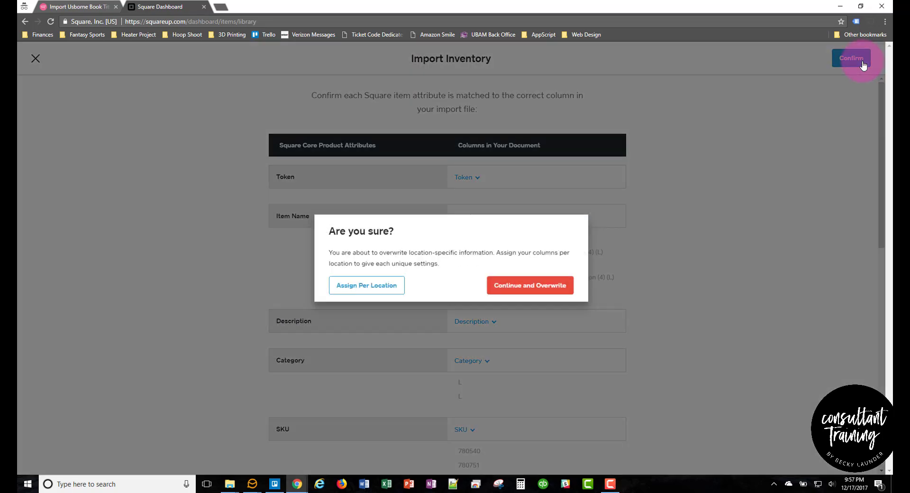
pyautogui.click(517, 293)
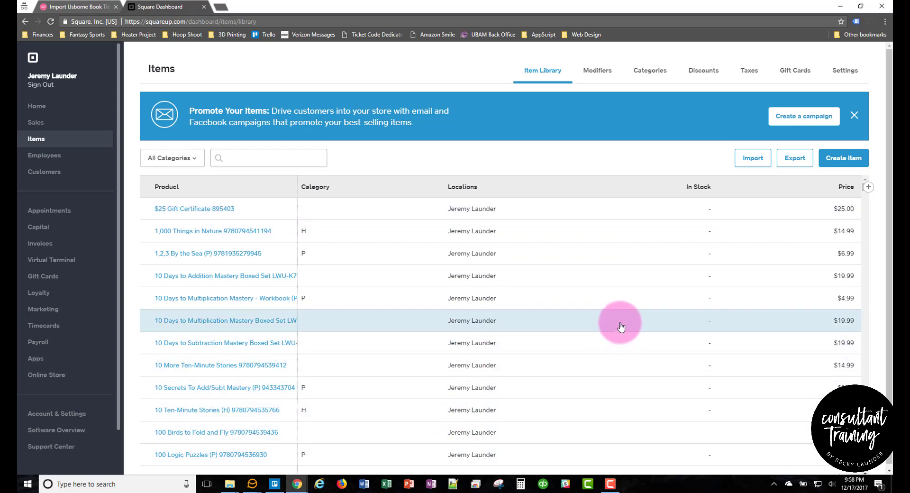
# Step: Apply the 8% Sales Tax to all 2433 items using Select All
pyautogui.click(749, 75)
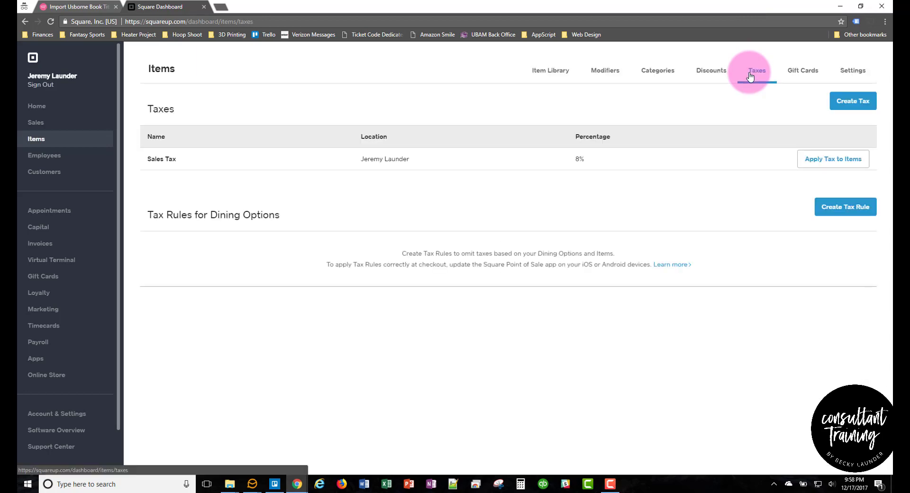
pyautogui.click(842, 163)
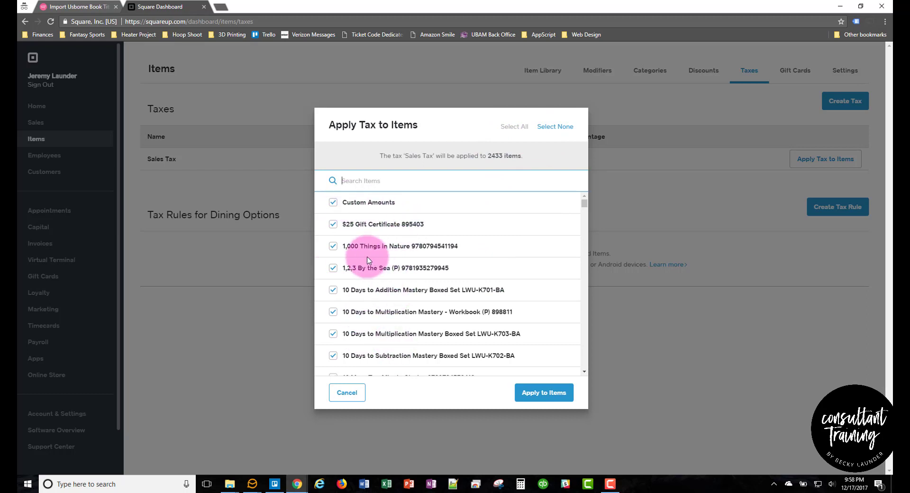
pyautogui.click(550, 127)
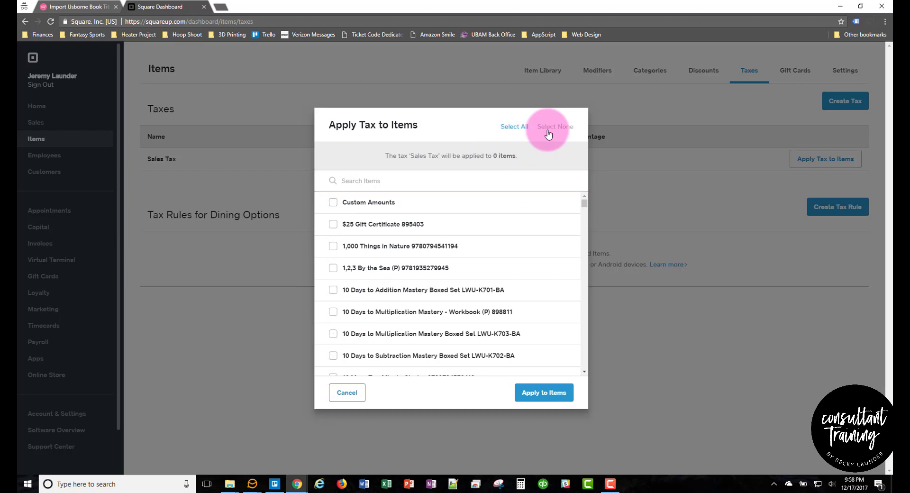
pyautogui.click(514, 128)
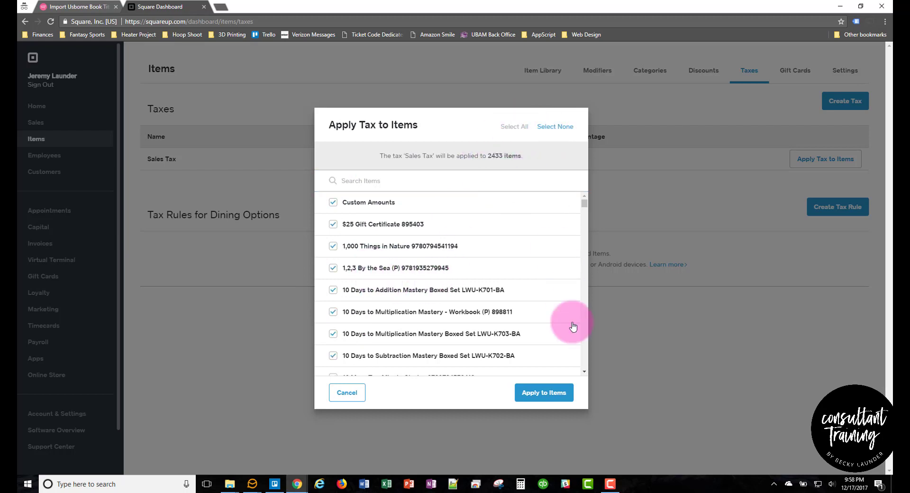
pyautogui.click(558, 395)
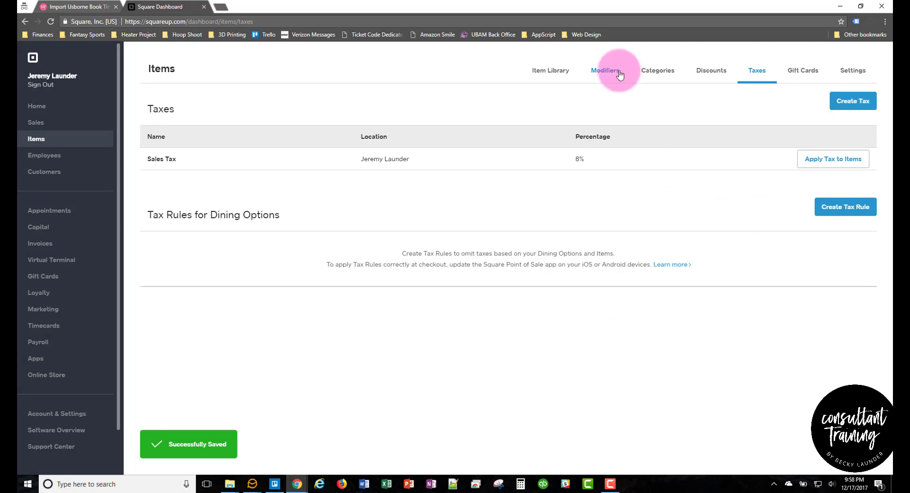
# Step: Verify the Sales Tax covers all 2433 items, cancel, and return to the Item Library
pyautogui.click(840, 163)
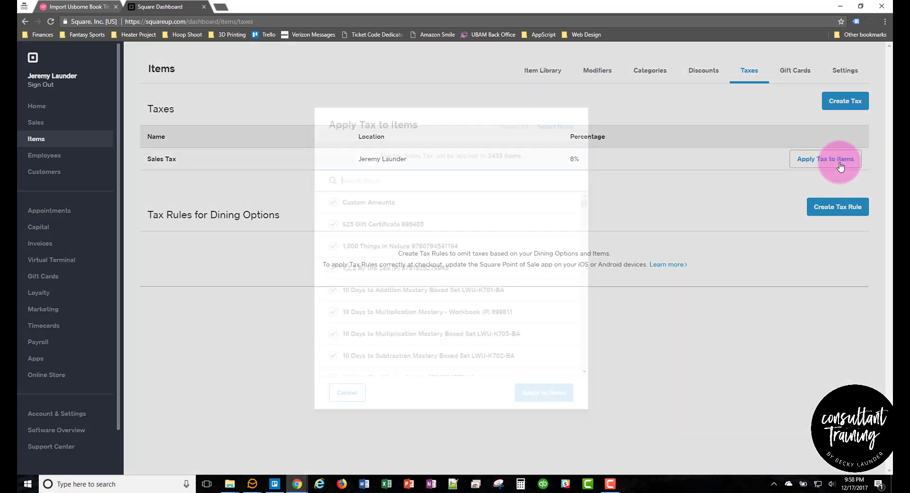
pyautogui.click(347, 393)
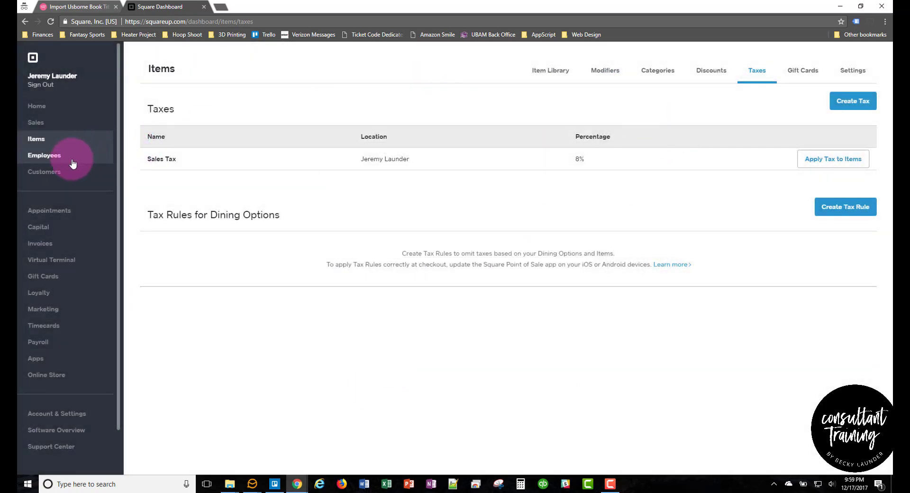
pyautogui.click(32, 138)
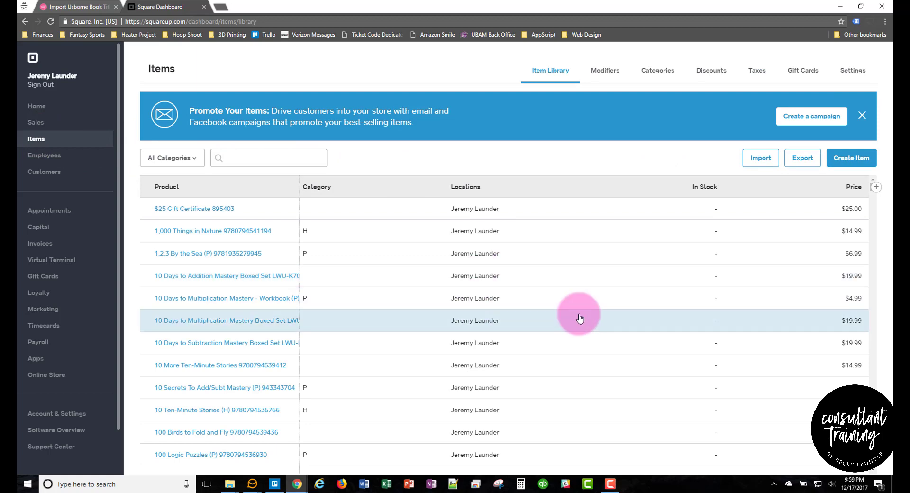
pyautogui.scroll(-3, 579, 319)
pyautogui.scroll(3, 579, 318)
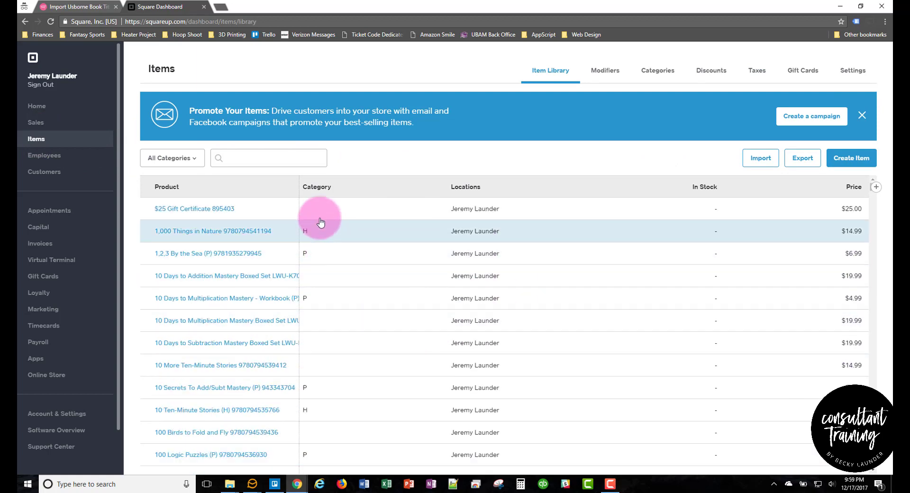